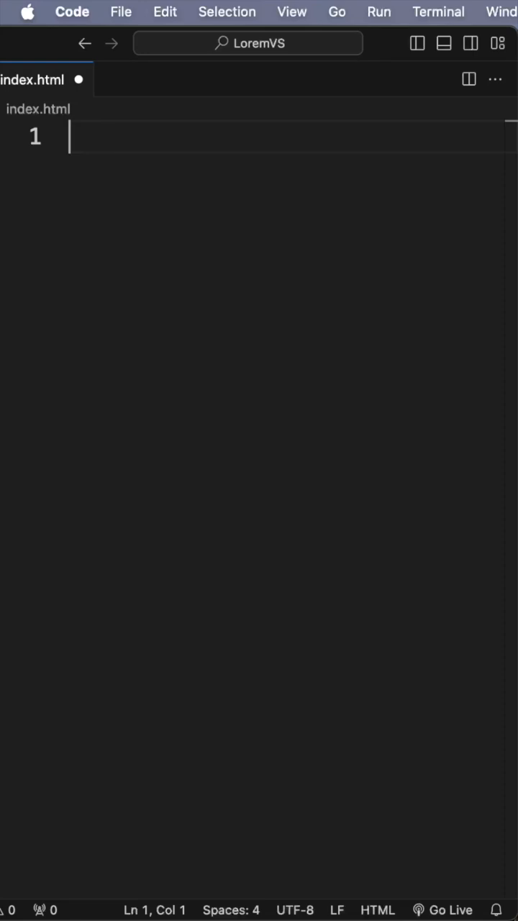
{"action": "type", "text": "!"}
Expand the ! shorthand into the full HTML boilerplate and place the cursor after the head.
{"action": "key", "text": "Tab"}
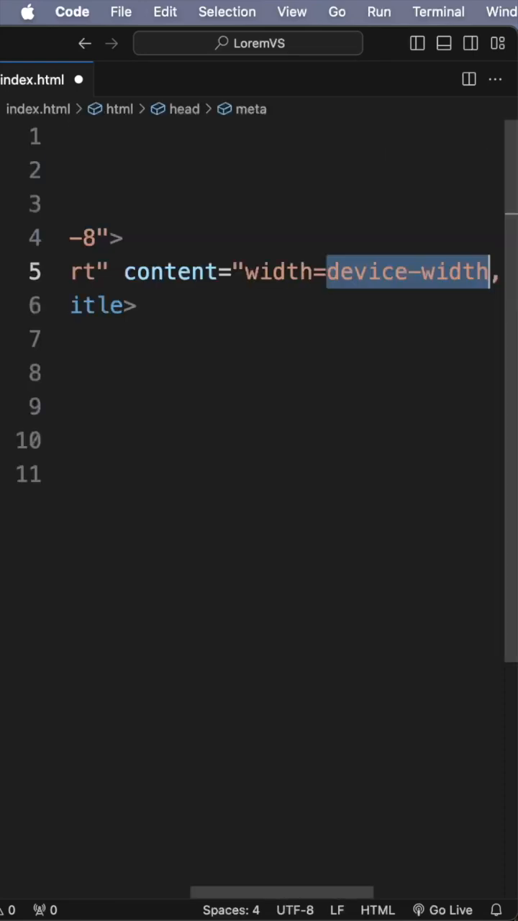
{"action": "left_click", "coordinate": [302, 422]}
{"action": "left_click", "coordinate": [284, 355]}
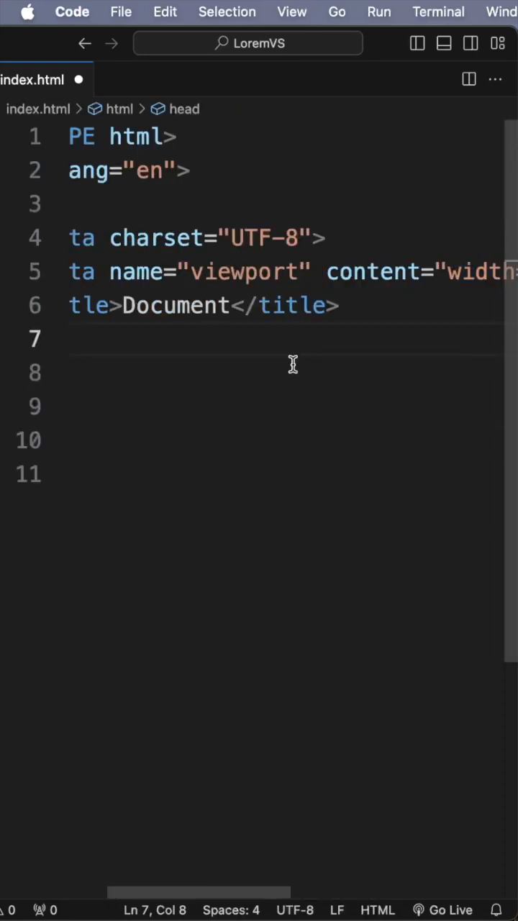
Toggle word wrap with Option+Z so the viewport meta line fits, ending after the title line.
{"action": "key", "text": "Right"}
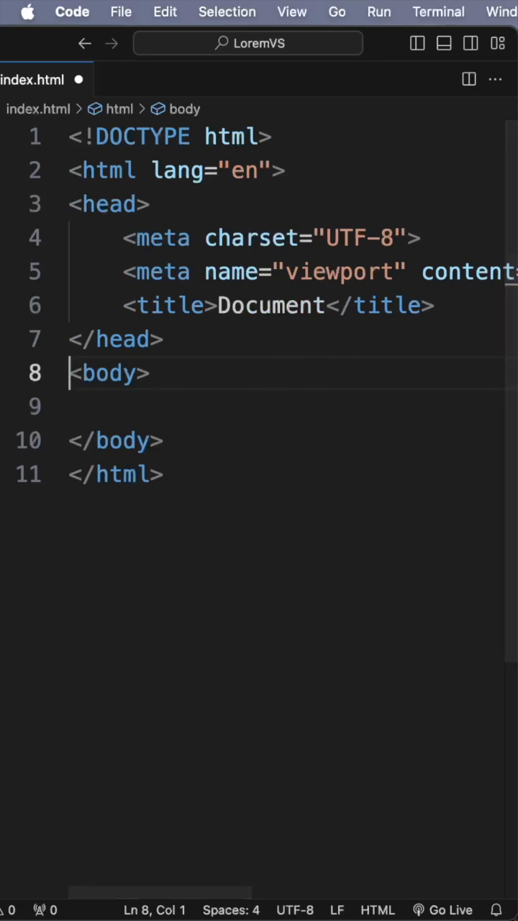
{"action": "key", "text": "alt+z"}
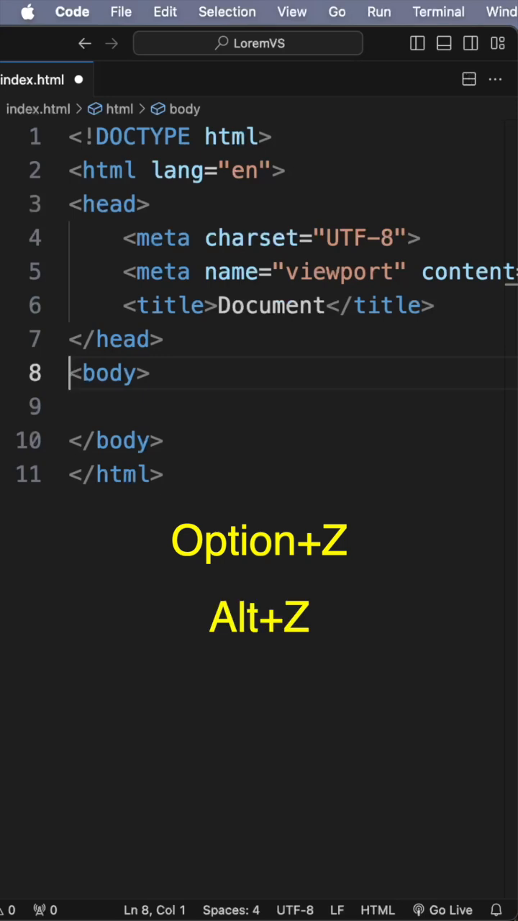
{"action": "key", "text": "alt+z"}
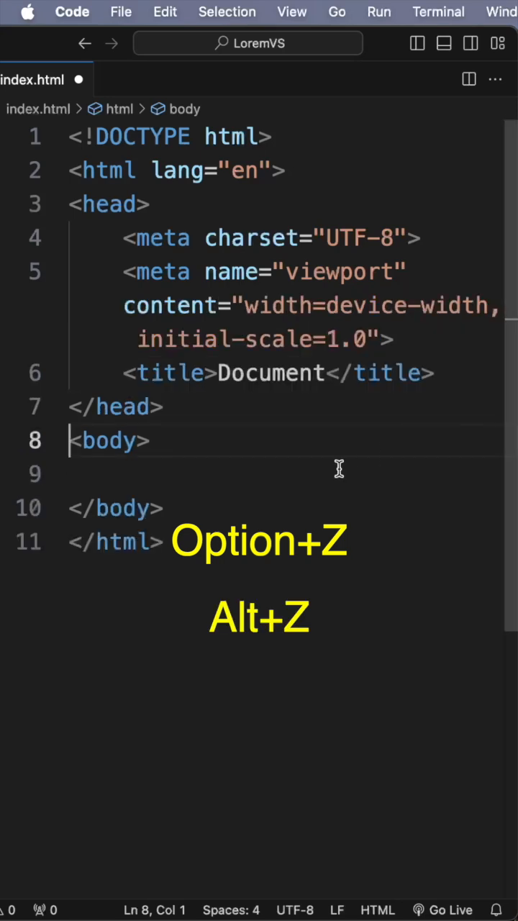
{"action": "scroll", "coordinate": [338, 468], "scroll_direction": "down", "scroll_amount": 1}
{"action": "scroll", "coordinate": [338, 468], "scroll_direction": "up", "scroll_amount": 2}
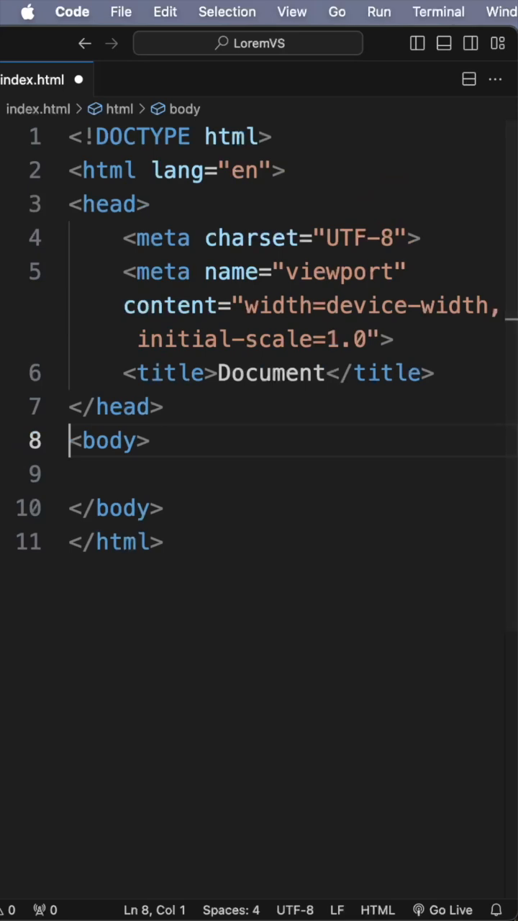
{"action": "key", "text": "alt+z"}
{"action": "key", "text": "alt+z"}
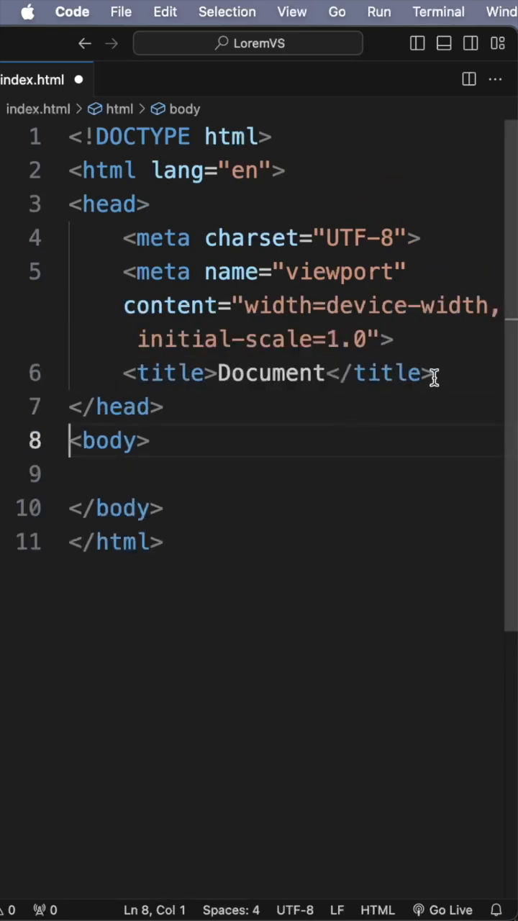
{"action": "left_click", "coordinate": [491, 306]}
Add a link:css stylesheet tag pointing to main.css below the title, then move into the body.
{"action": "key", "text": "Return"}
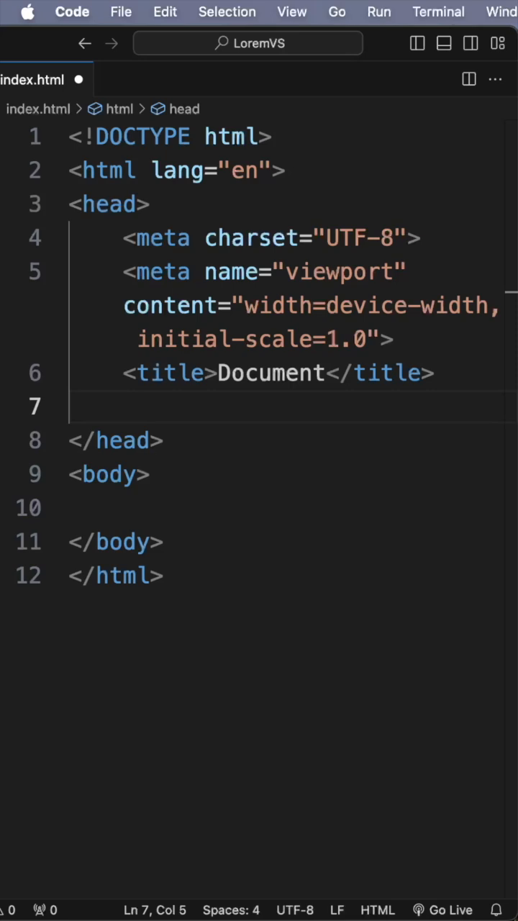
{"action": "type", "text": "link"}
{"action": "key", "text": "Down"}
{"action": "key", "text": "Down"}
{"action": "key", "text": "Down"}
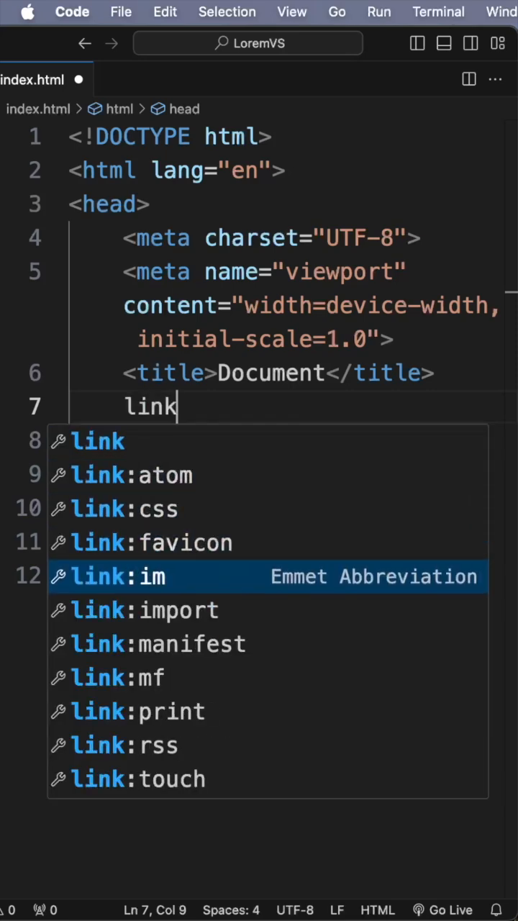
{"action": "key", "text": "Down"}
{"action": "key", "text": "Up"}
{"action": "key", "text": "Up"}
{"action": "key", "text": "Up"}
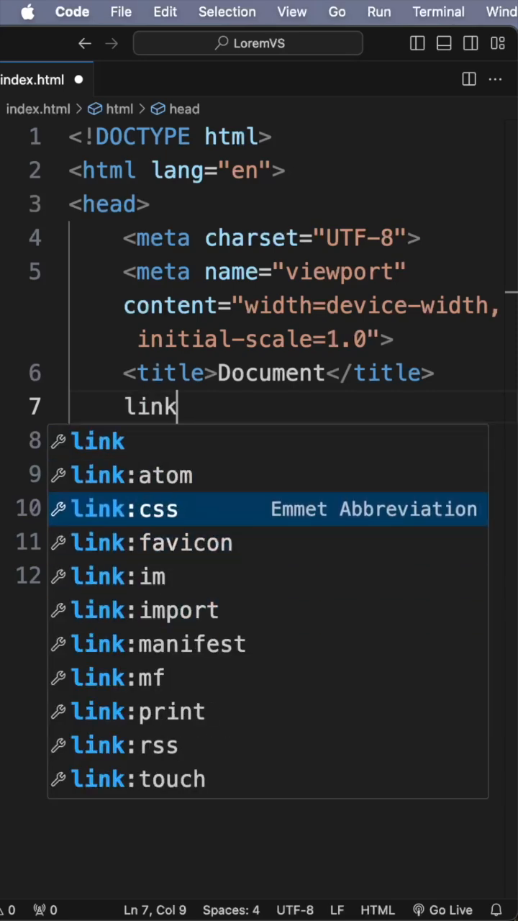
{"action": "key", "text": "Return"}
{"action": "type", "text": "main.css\">"}
{"action": "key", "text": "End"}
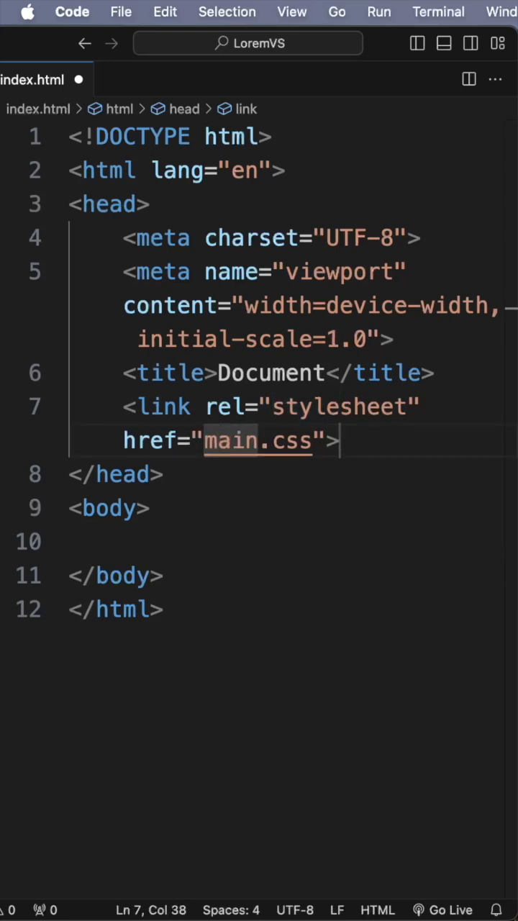
{"action": "left_click", "coordinate": [185, 547]}
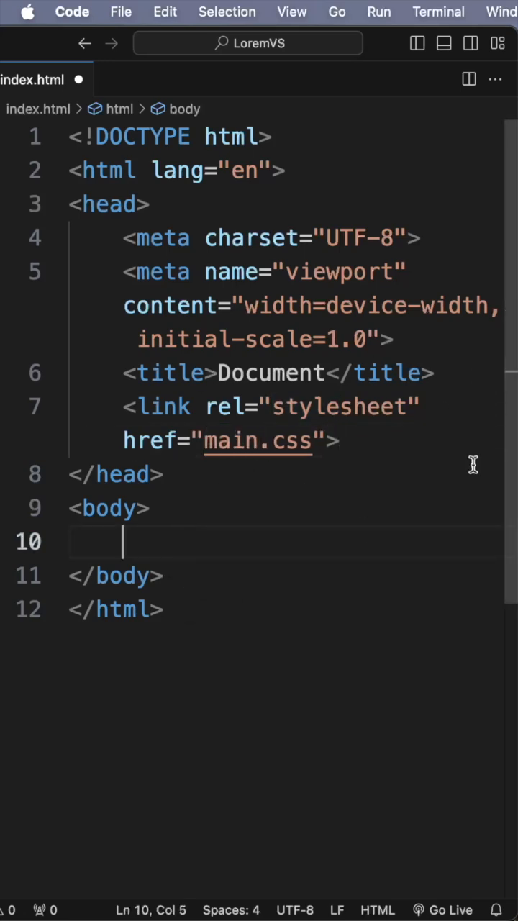
Add blank lines in the body, expand a first lorem shorthand and undo it.
{"action": "key", "text": "Return"}
{"action": "key", "text": "Return"}
{"action": "key", "text": "Up"}
{"action": "key", "text": "Tab"}
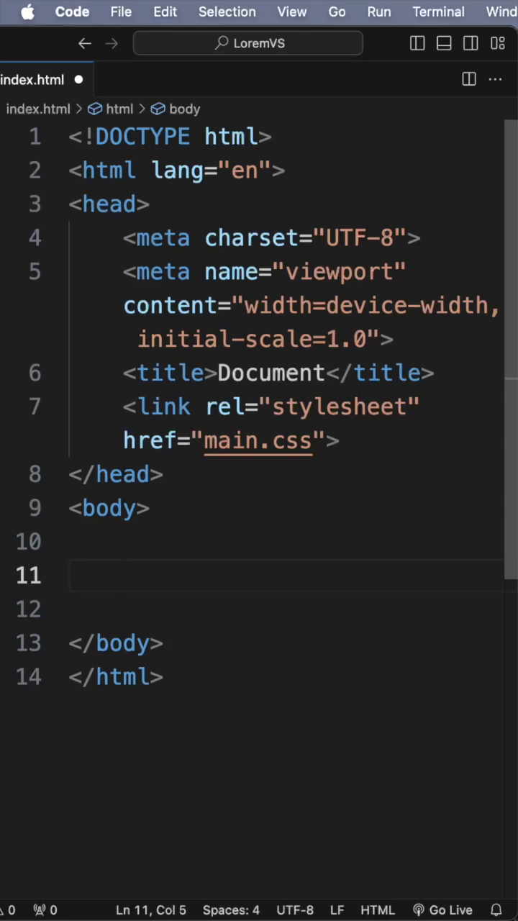
{"action": "type", "text": "lorem"}
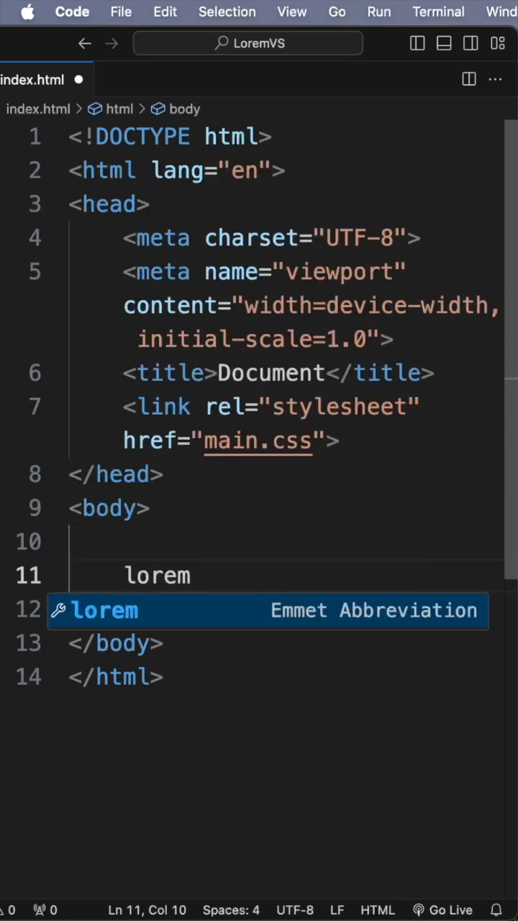
{"action": "type", "text": "20"}
{"action": "key", "text": "Tab"}
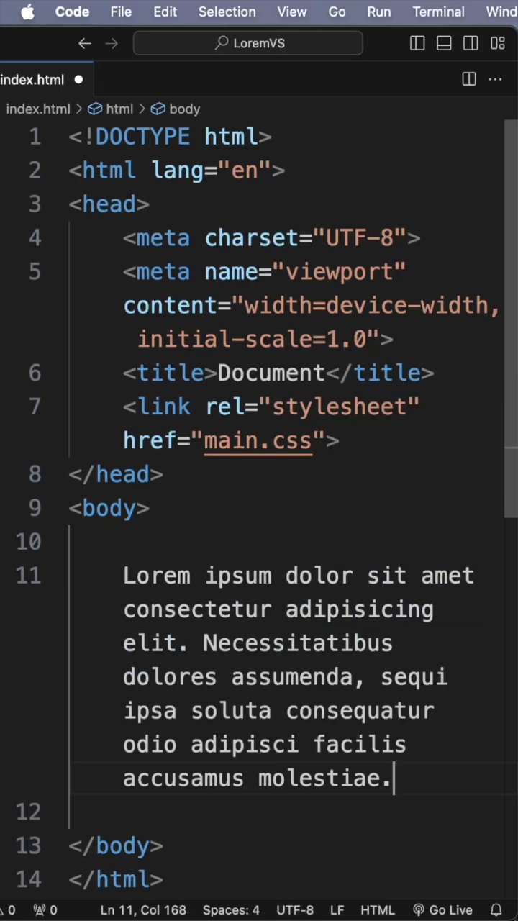
{"action": "key", "text": "super+z"}
{"action": "key", "text": "super+z"}
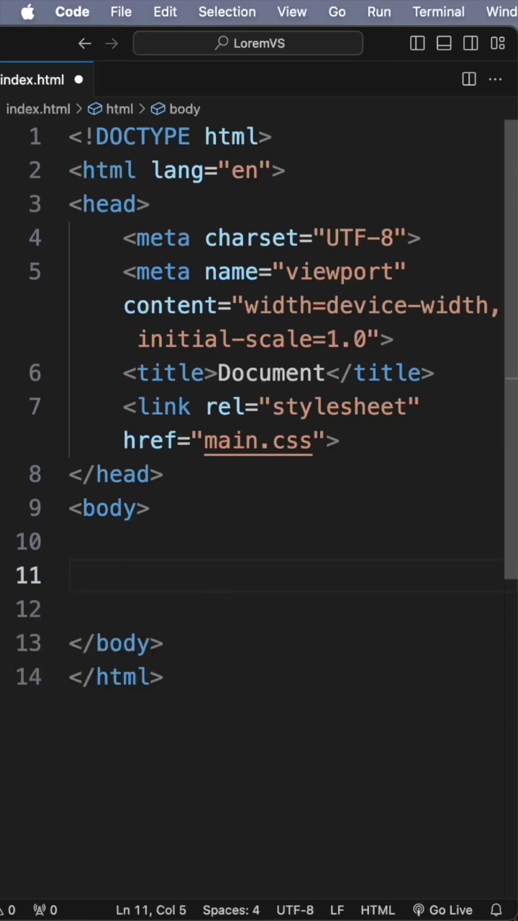
{"action": "type", "text": "p"}
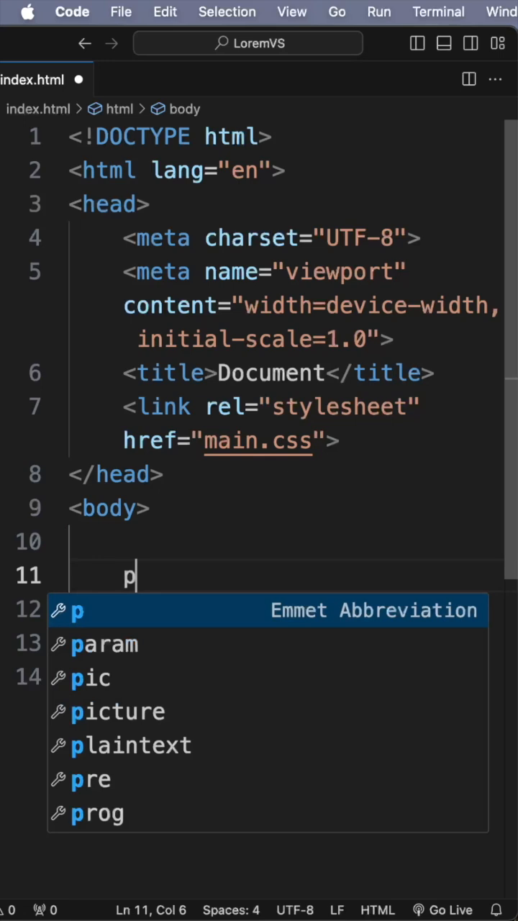
{"action": "type", "text": ">lorem"}
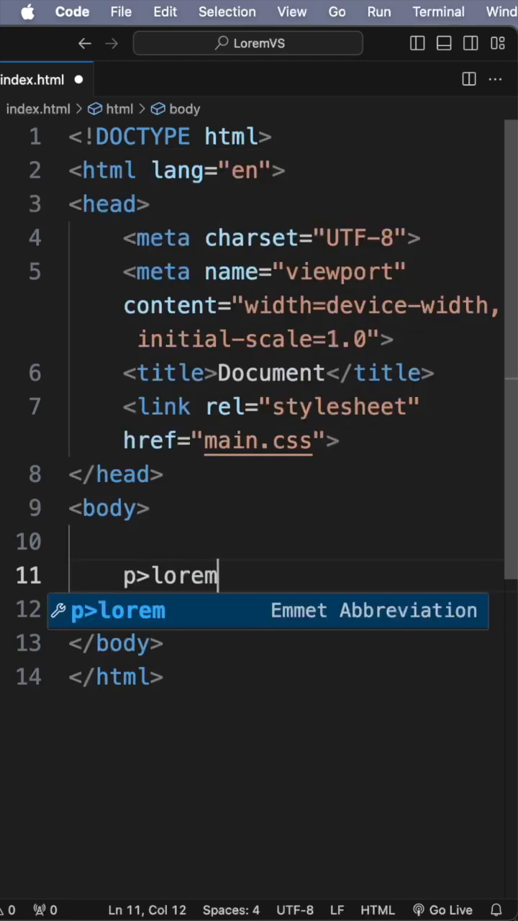
{"action": "type", "text": "20"}
Expand p>lorem20 into a lorem paragraph, then lorem100 into a long placeholder passage.
{"action": "key", "text": "Tab"}
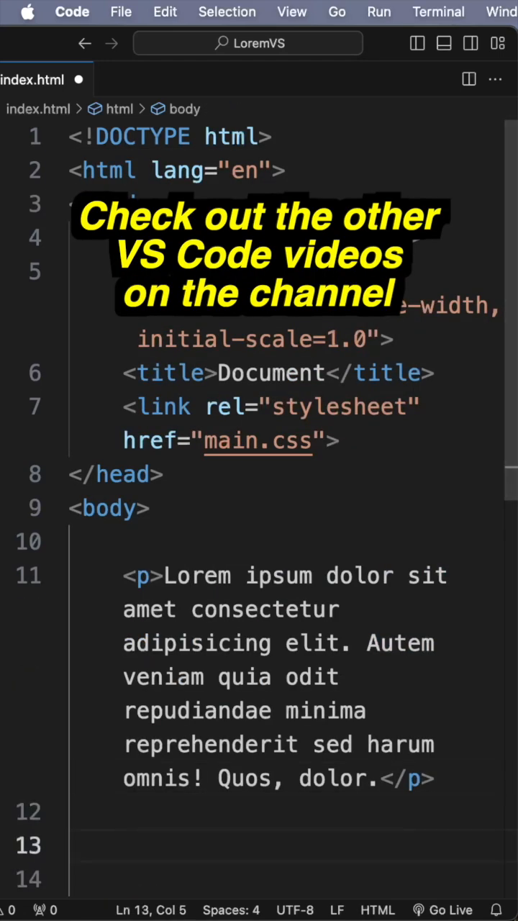
{"action": "type", "text": "lorem"}
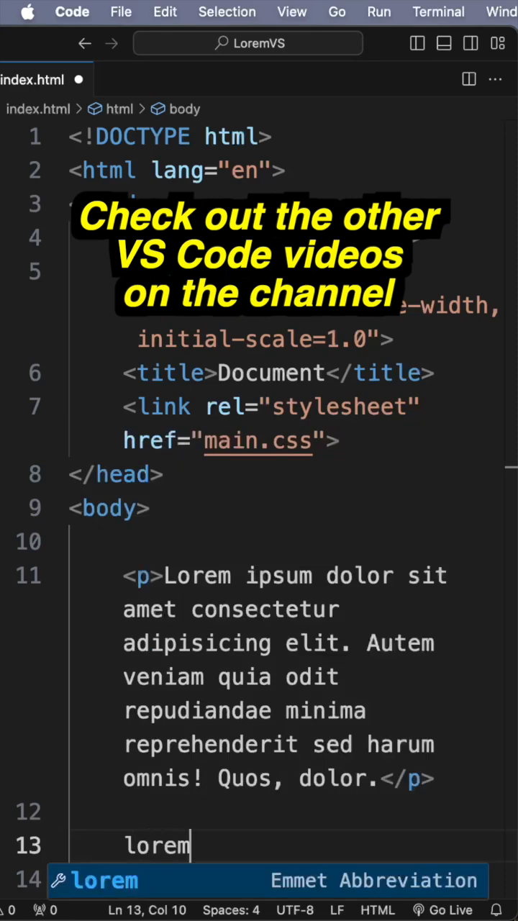
{"action": "type", "text": "100"}
{"action": "key", "text": "Tab"}
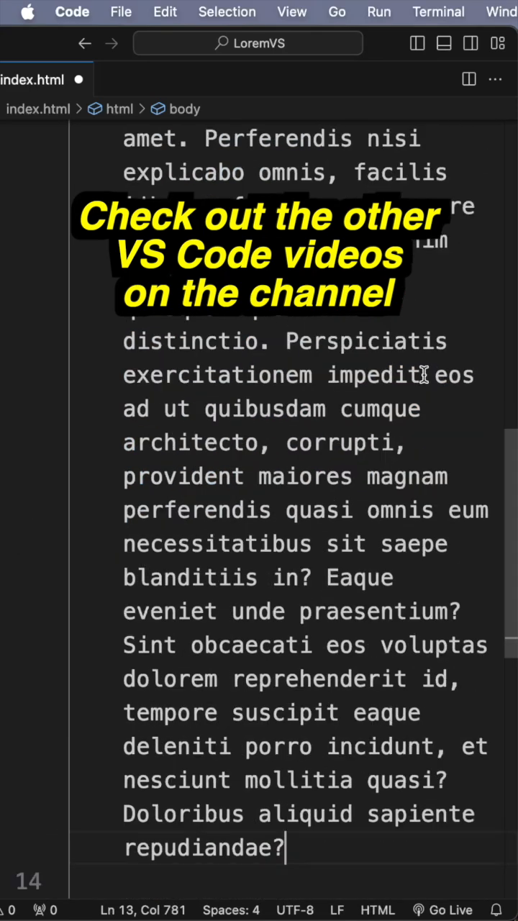
{"action": "scroll", "coordinate": [422, 378], "scroll_direction": "up", "scroll_amount": 2}
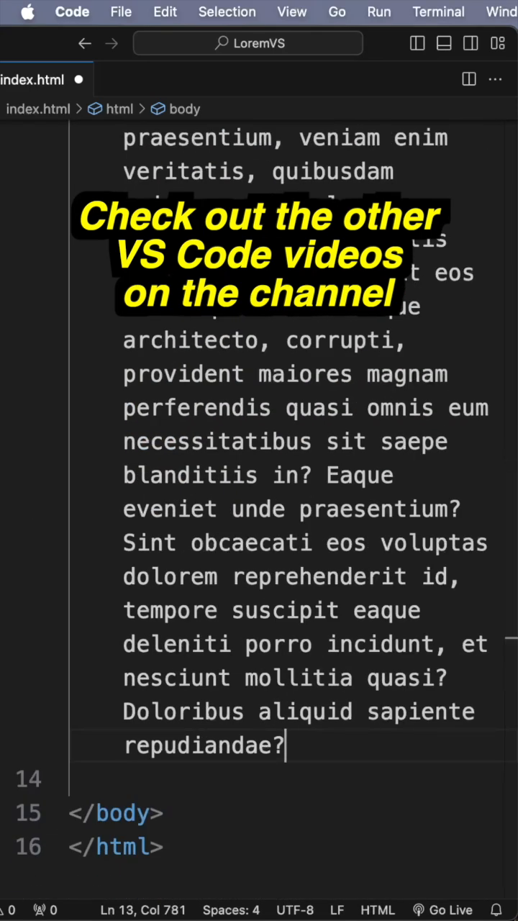